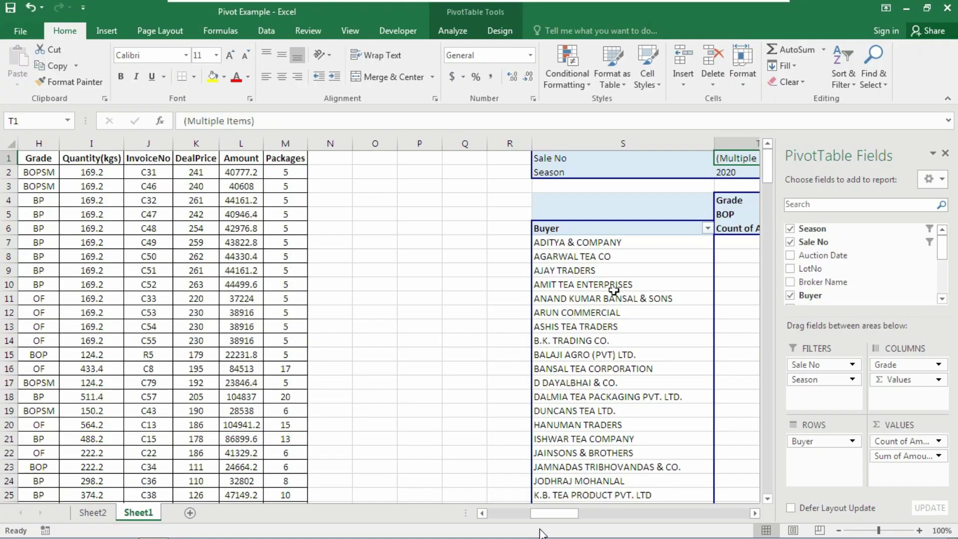
Add a test row 251 below the data with Sale No 20, 'All' and filler text
left_click_drag(554, 514, 494, 514)
left_click(73, 399)
scroll(73, 399, "down", 20)
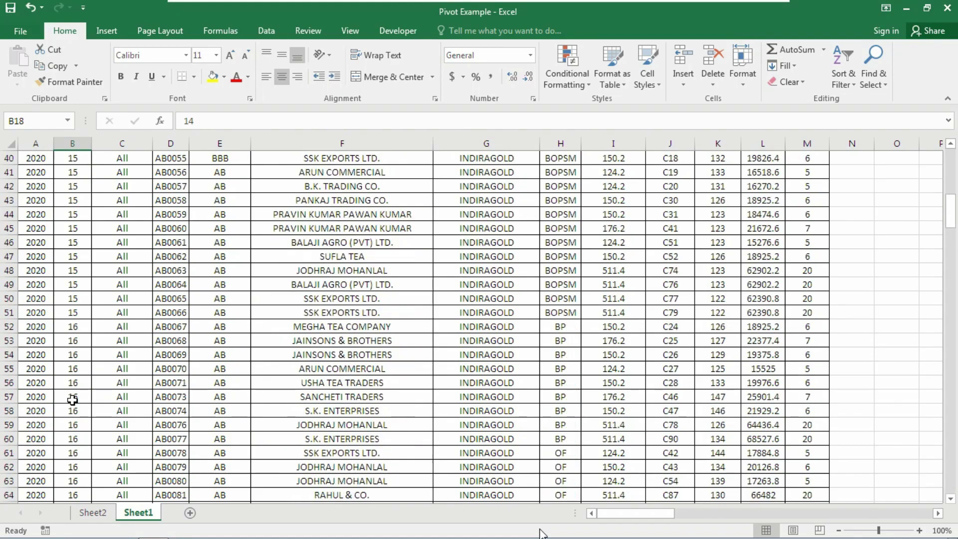
key("ctrl+Down")
key("Down")
type("20")
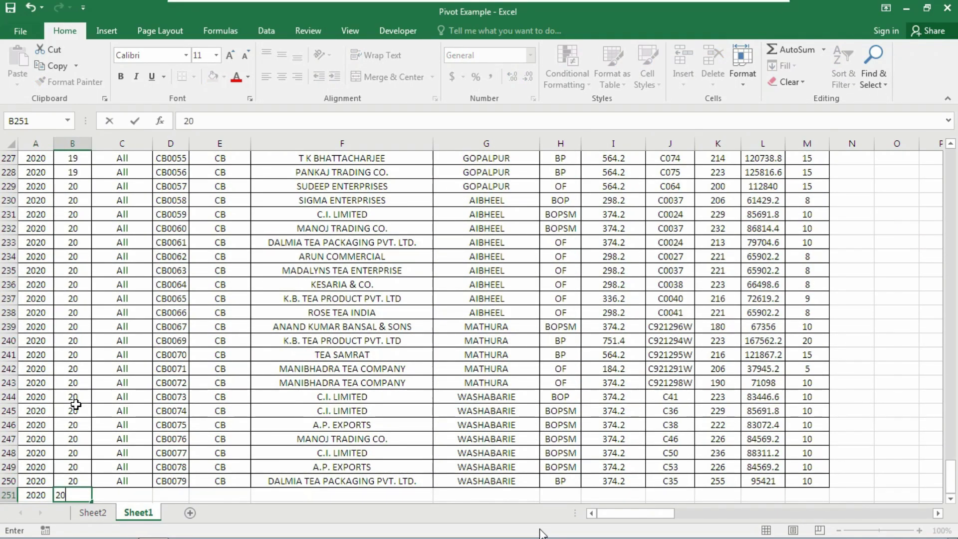
key("Tab")
type("All")
key("Tab")
type("zfgfgfgfg")
key("Tab")
key("Tab")
type("gagfgfg")
key("Tab")
key("Tab")
type("fgfgfg")
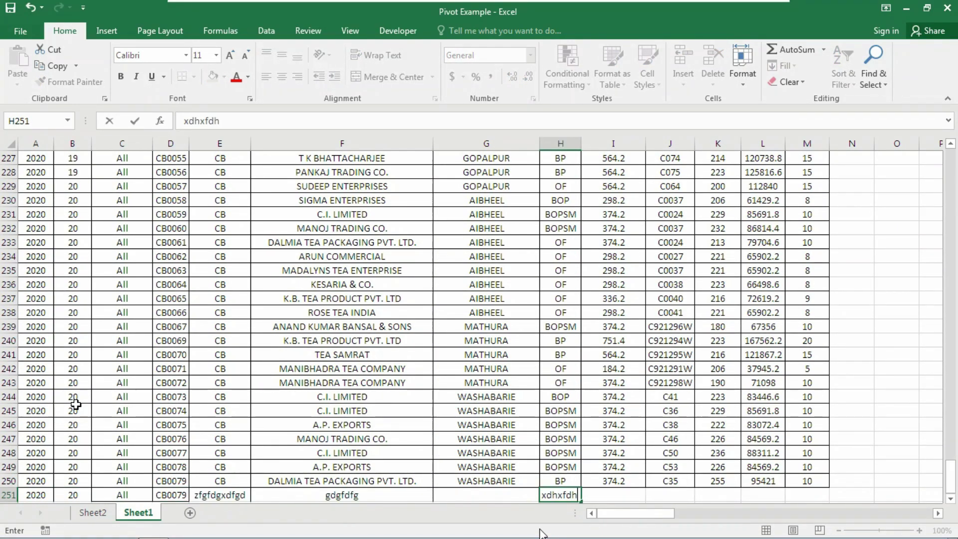
key("Tab")
key("Tab")
Remove the old pivot table from Sheet1
scroll(697, 426, "up", 20)
scroll(698, 426, "up", 20)
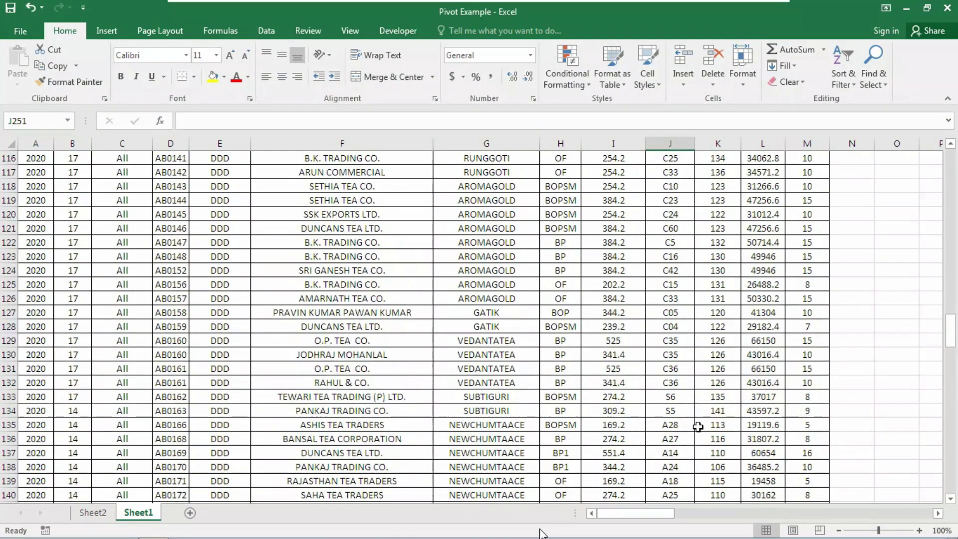
scroll(722, 360, "up", 6)
scroll(722, 360, "up", 18)
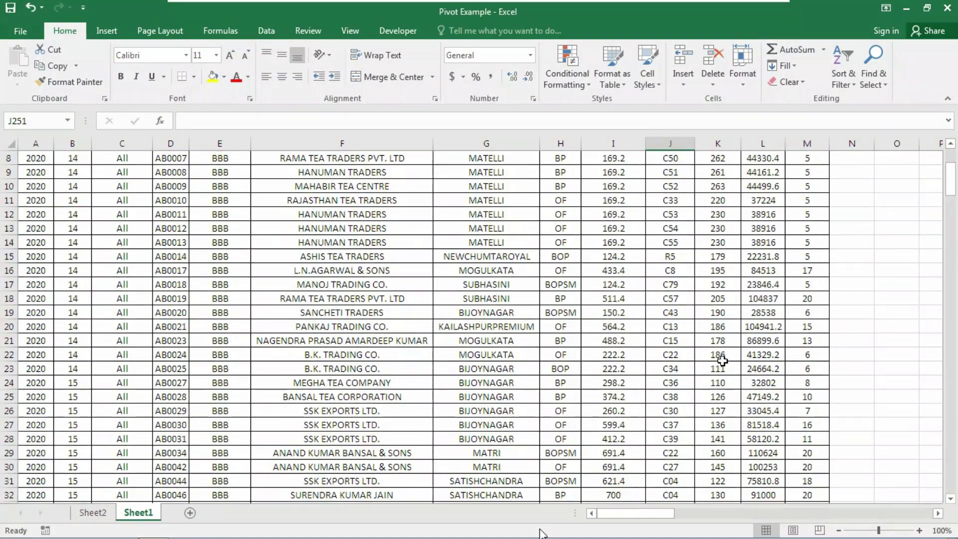
left_click_drag(648, 515, 738, 516)
left_click(390, 315)
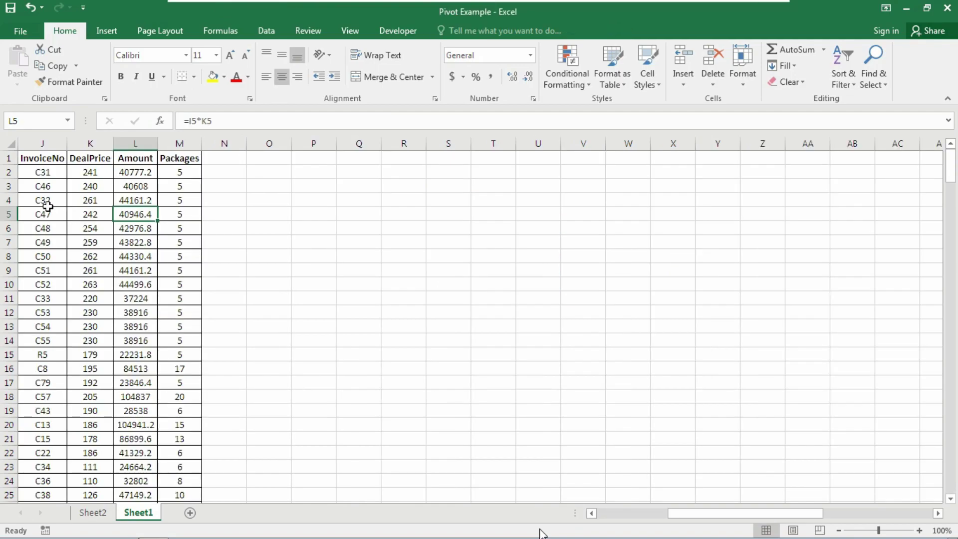
Convert the range $A$1:$M$251 into Table1 with headers using Ctrl+T
left_click(46, 196)
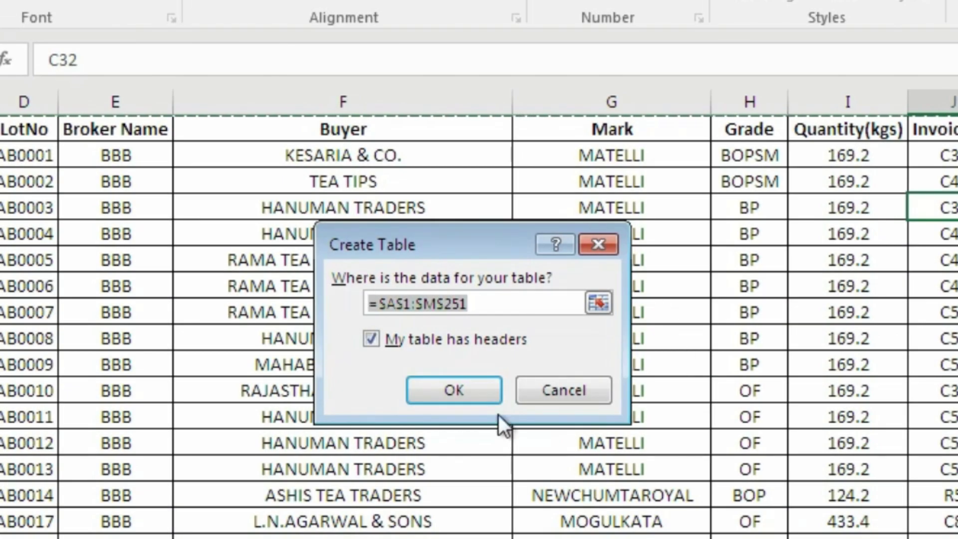
left_click(453, 388)
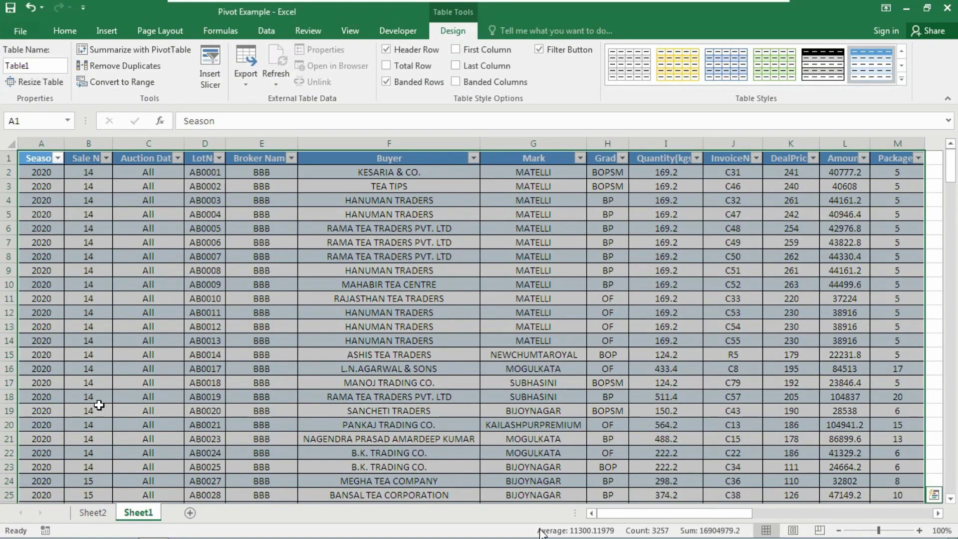
Apply a yellow Medium table style to Table1 in place of the orange banding
left_click(41, 312)
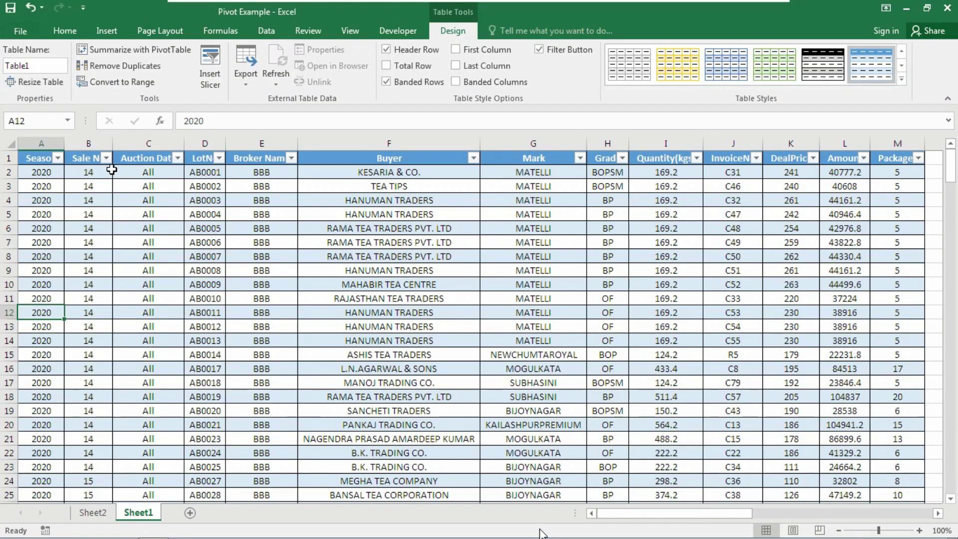
left_click(743, 65)
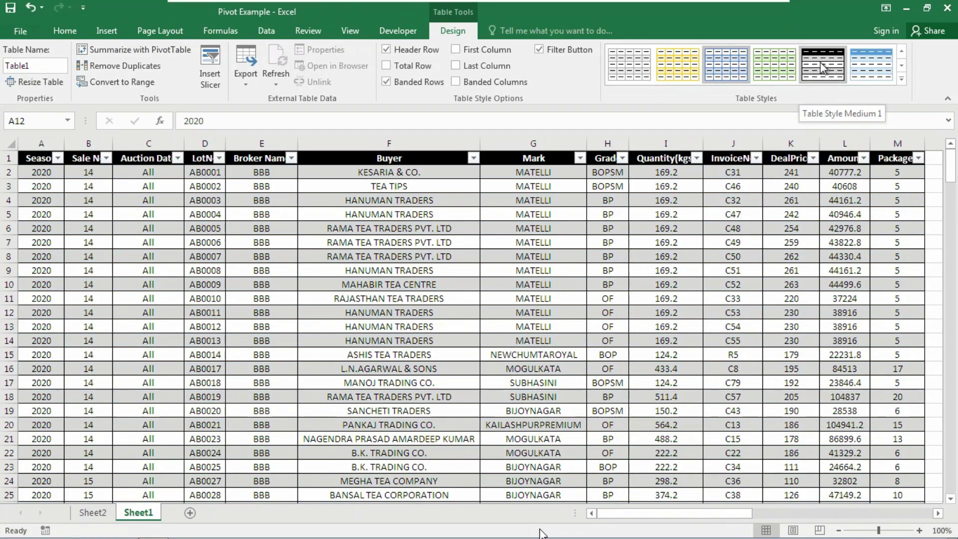
left_click(902, 78)
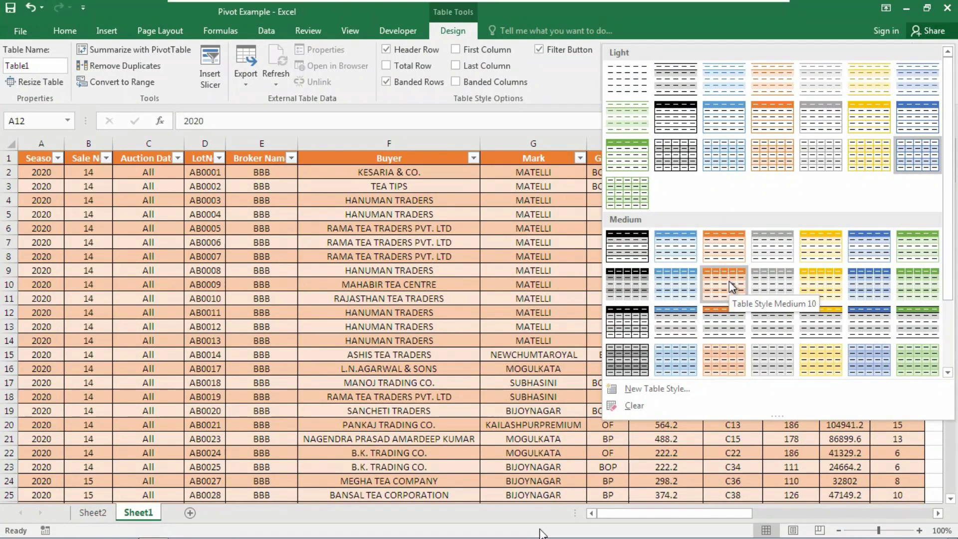
left_click(820, 283)
left_click(42, 185)
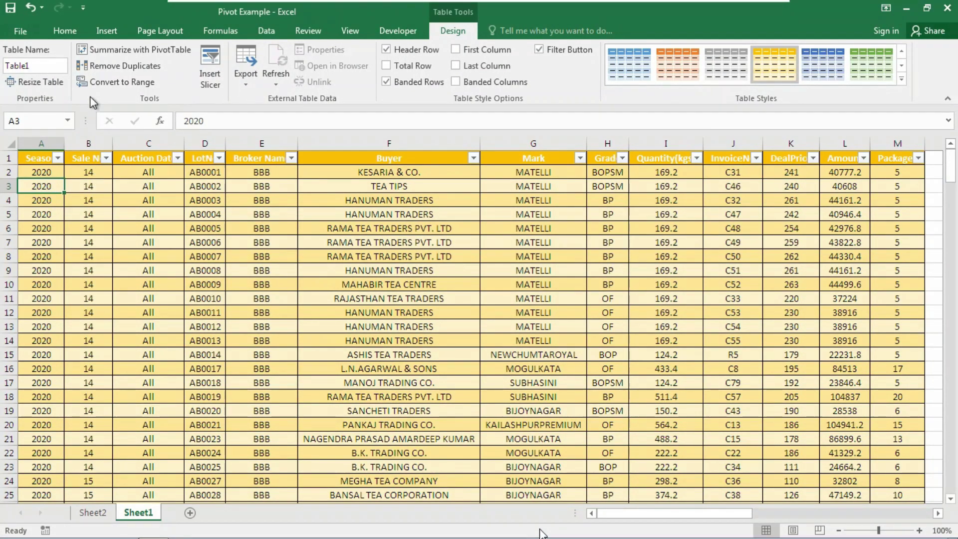
left_click(107, 30)
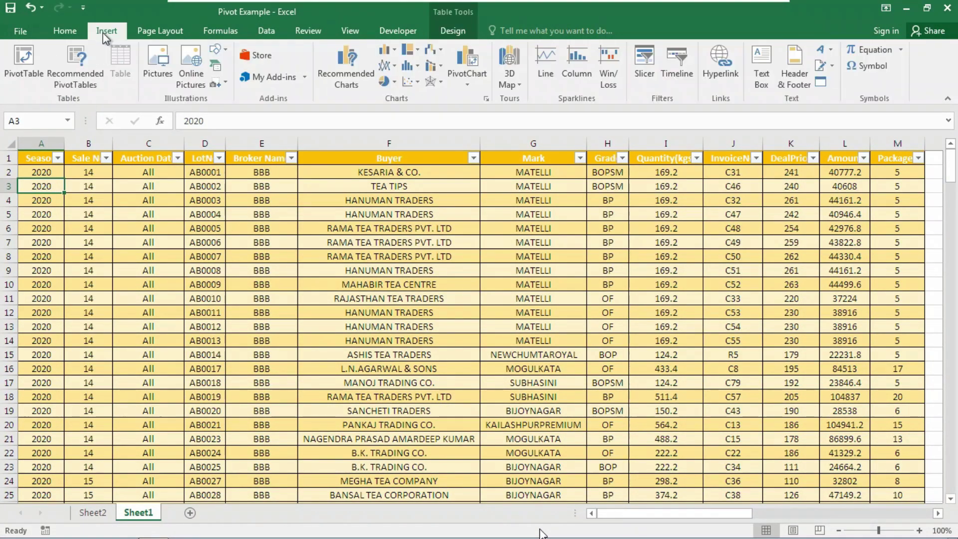
Insert an empty PivotTable from Table1 at cell V2 on the existing worksheet
left_click(23, 57)
left_click(293, 300)
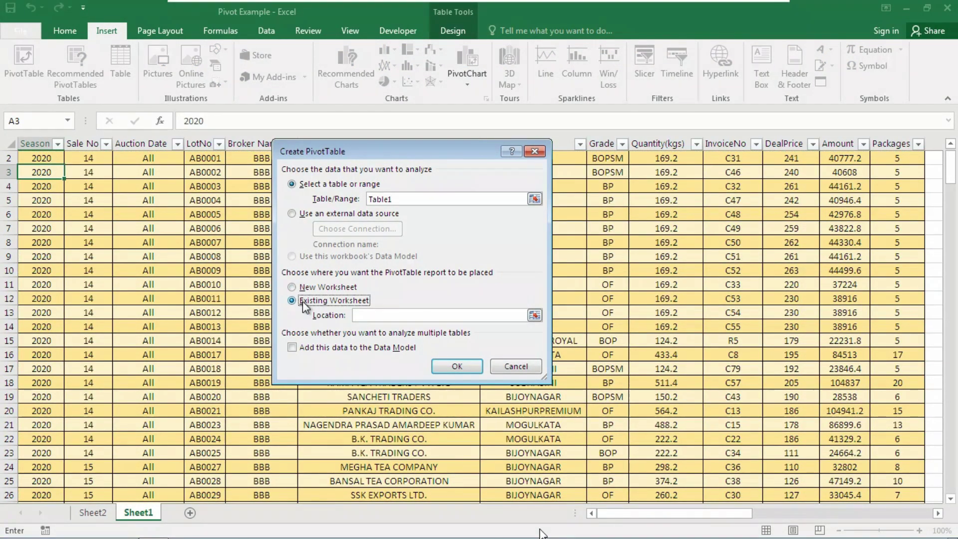
left_click_drag(668, 513, 745, 513)
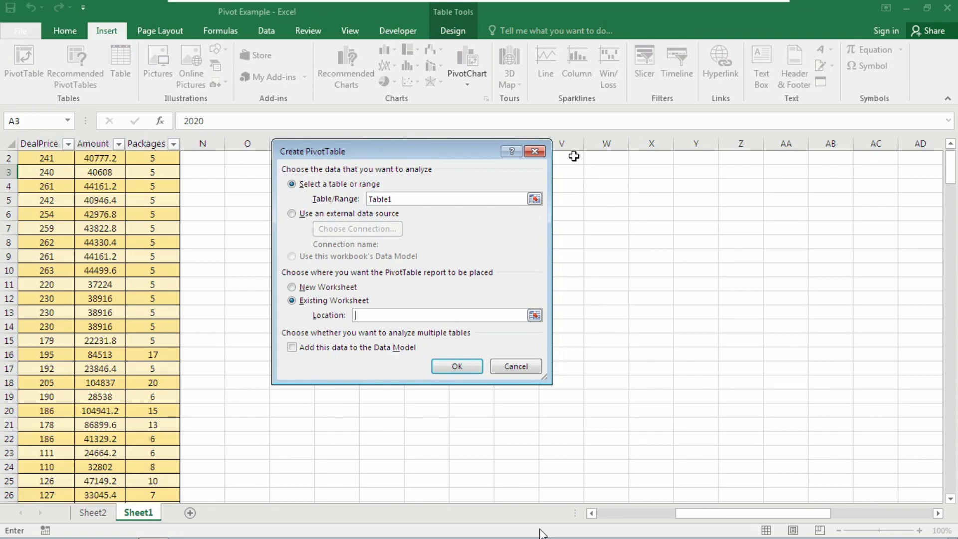
left_click(570, 159)
left_click(451, 364)
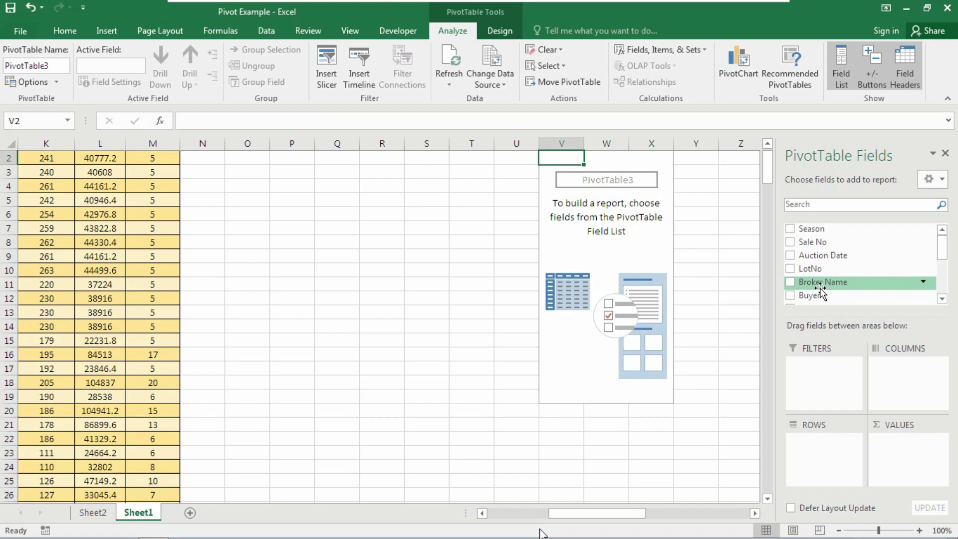
Place Broker Name in Rows, Season in Filters, Quantity(kgs) in Values and Grade in Columns
left_click_drag(818, 283, 813, 441)
left_click_drag(809, 228, 818, 364)
scroll(843, 270, "down", 2)
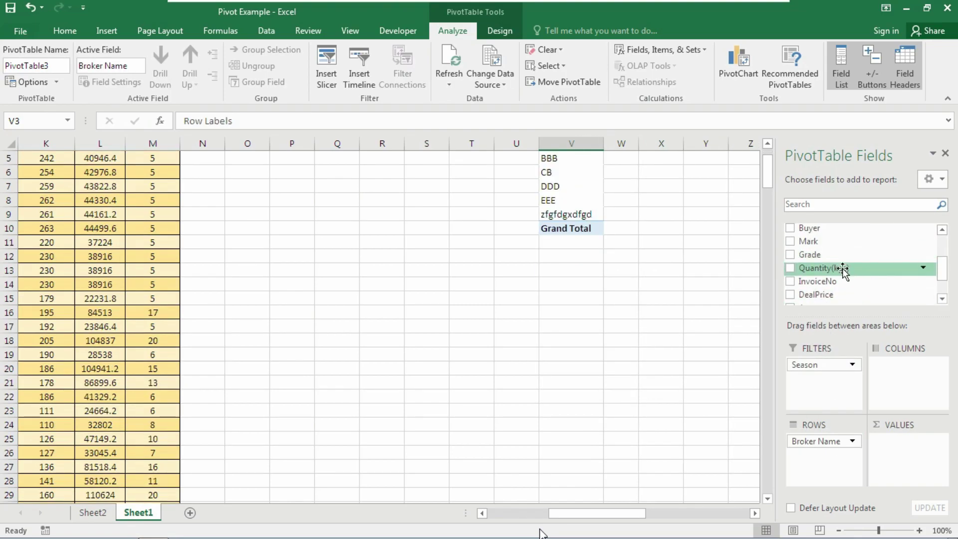
left_click_drag(843, 269, 901, 463)
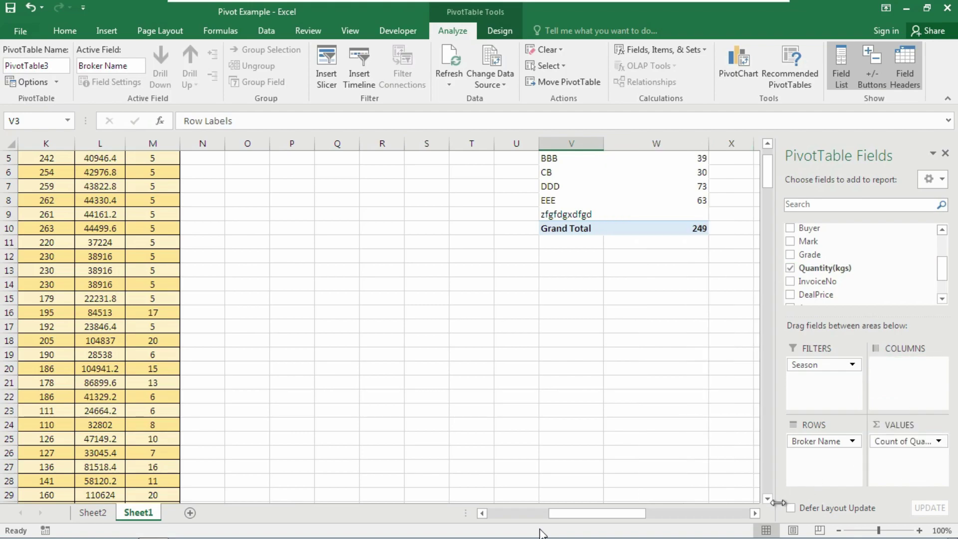
left_click_drag(818, 254, 877, 363)
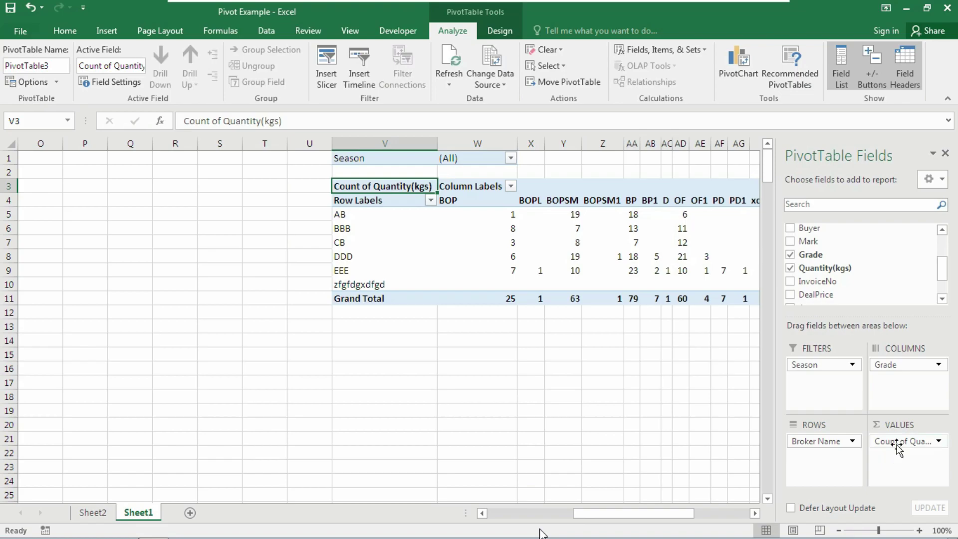
Change the Quantity(kgs) value field to Sum, giving a BOP grand total of 7806.2
left_click(938, 441)
left_click(887, 425)
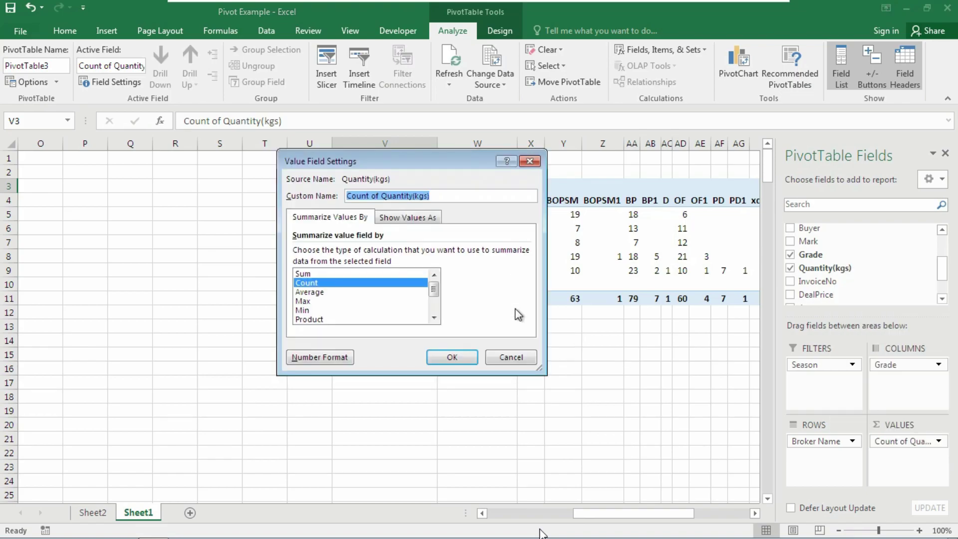
double_click(327, 295)
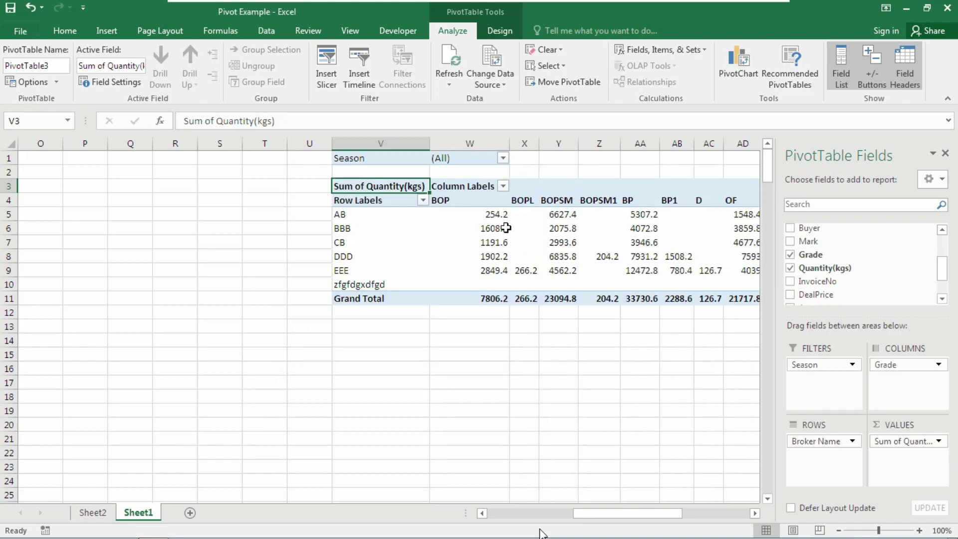
left_click(505, 228)
left_click(350, 284)
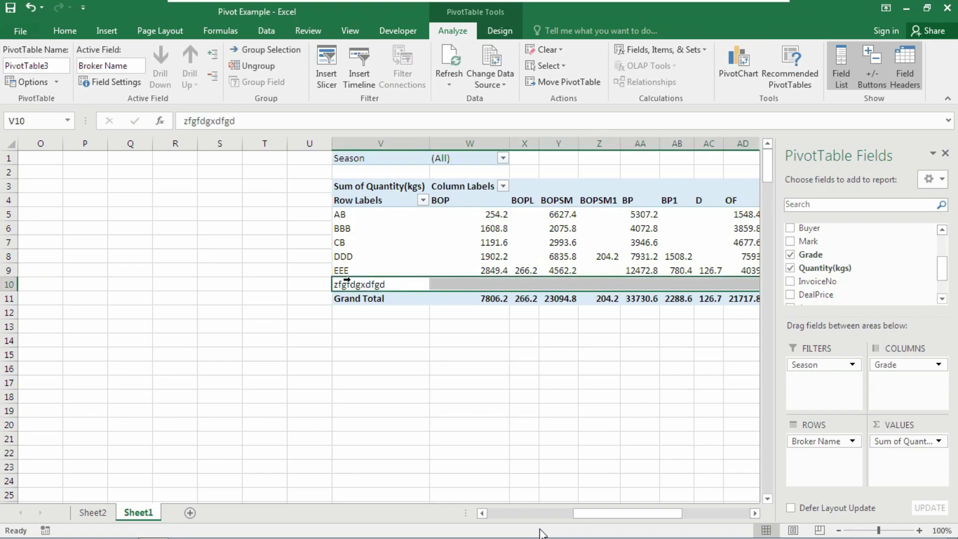
left_click_drag(662, 515, 574, 515)
Delete the filler test row 251 from the table
scroll(93, 433, "down", 16)
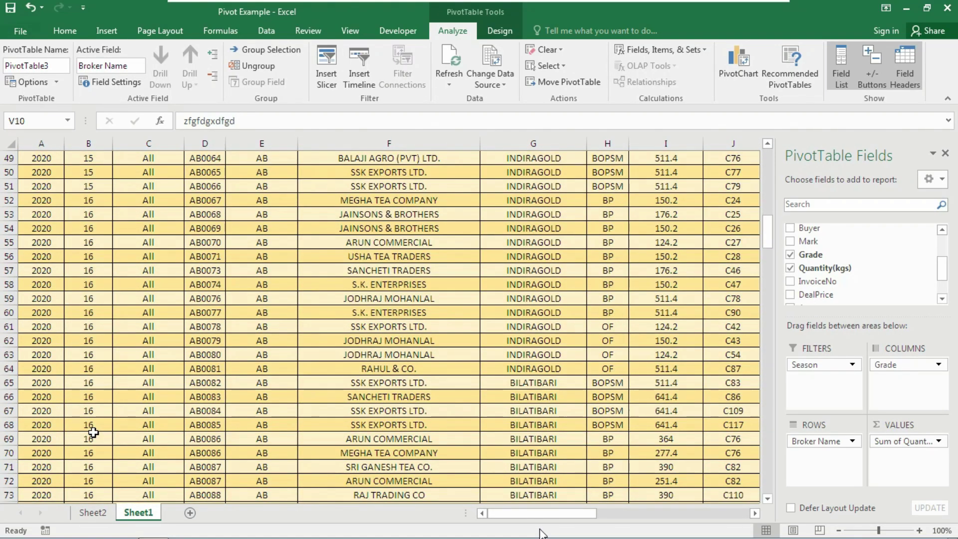
left_click(39, 411)
key("ctrl+Down")
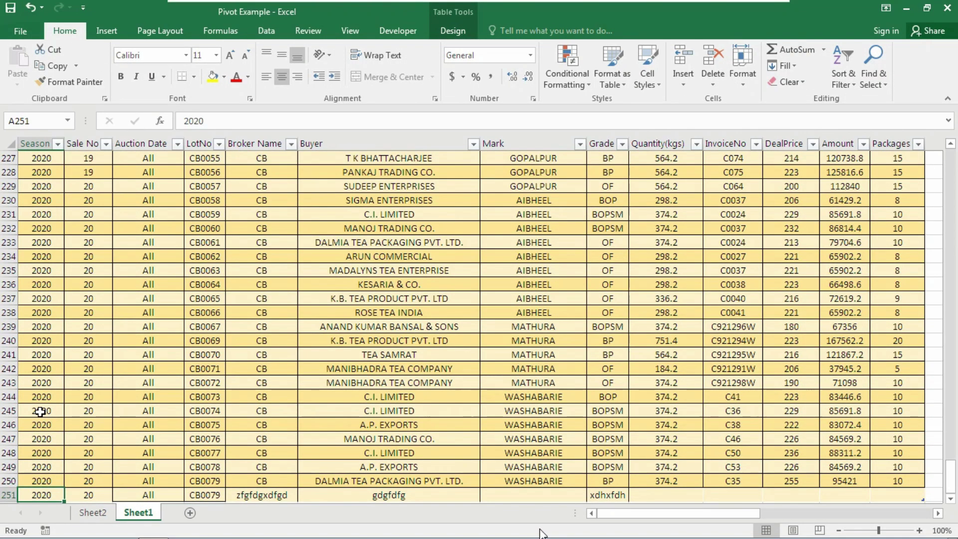
scroll(248, 492, "down", 2)
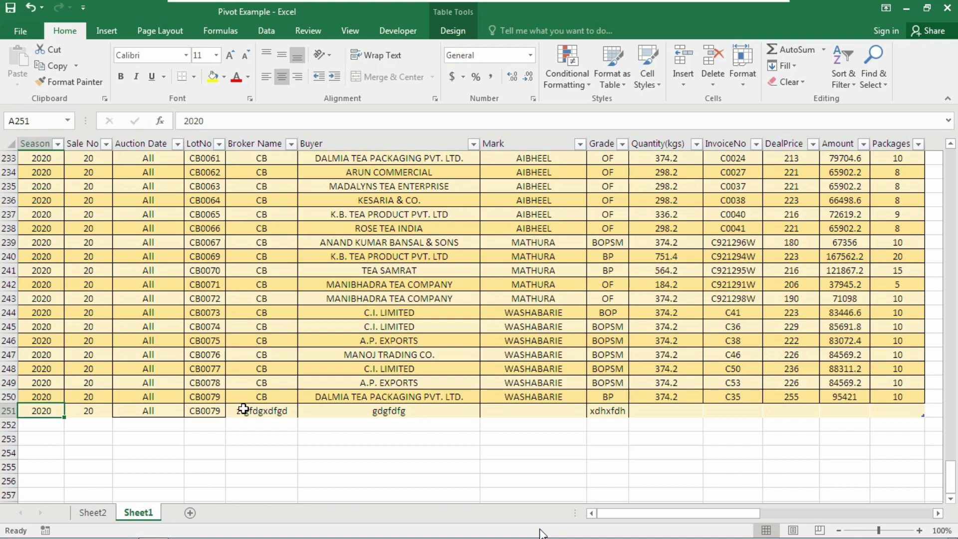
key("ctrl+shift+Right")
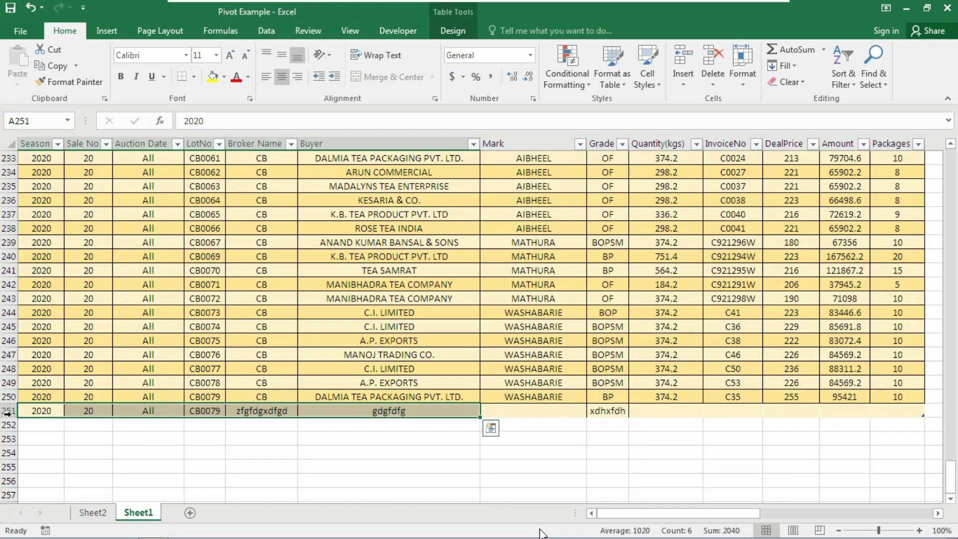
left_click(7, 410)
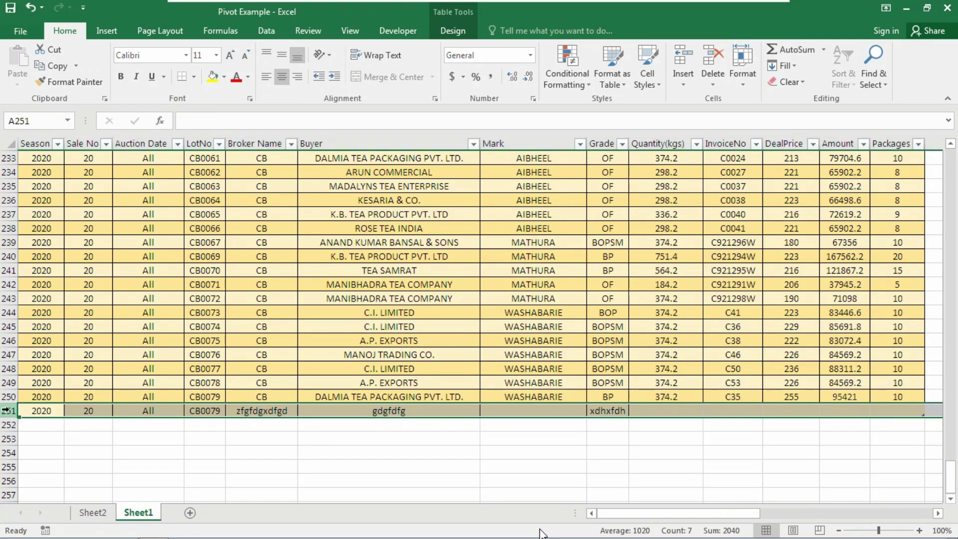
key("ctrl+minus")
Refresh the pivot table so the junk broker row disappears
key("ctrl+Home")
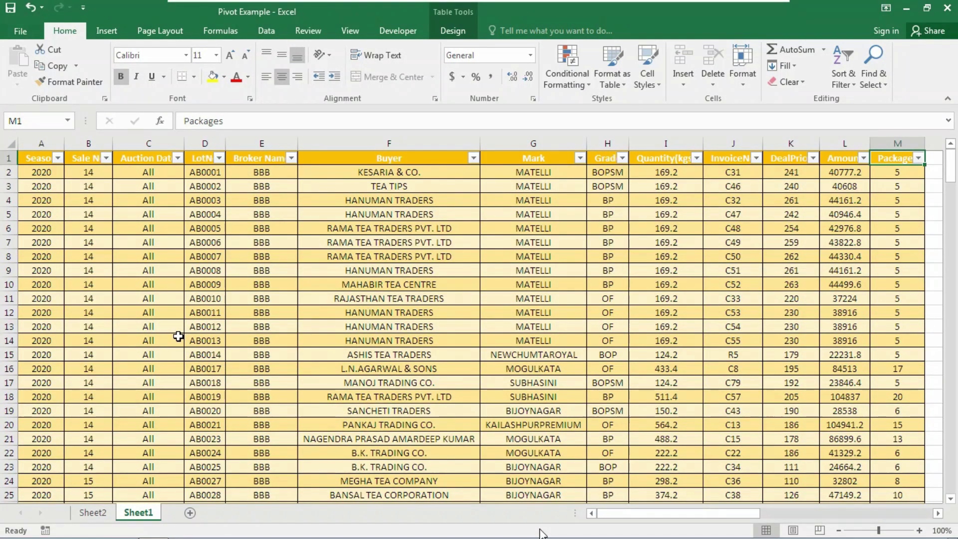
key("Right")
key("ctrl+Right")
right_click(643, 250)
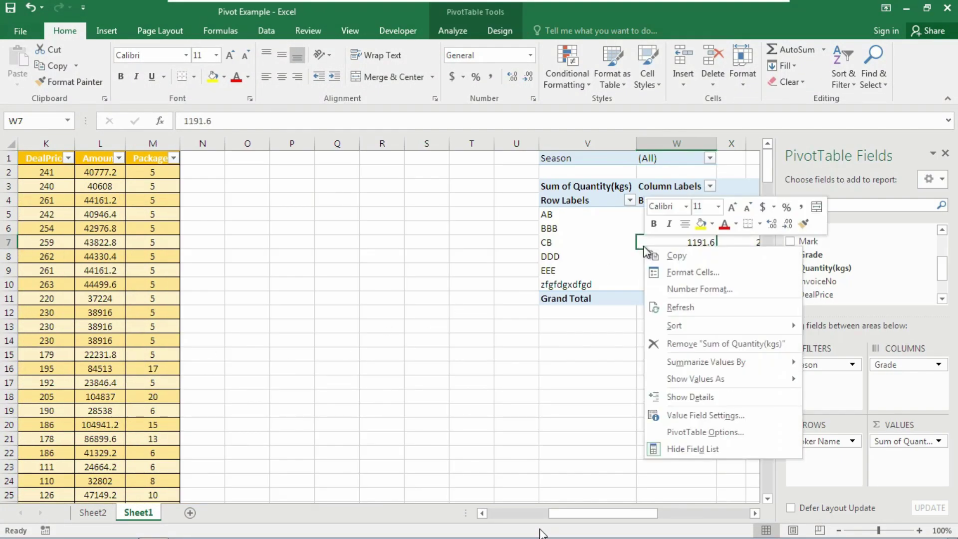
left_click(669, 304)
left_click_drag(604, 512, 369, 521)
left_click(13, 410)
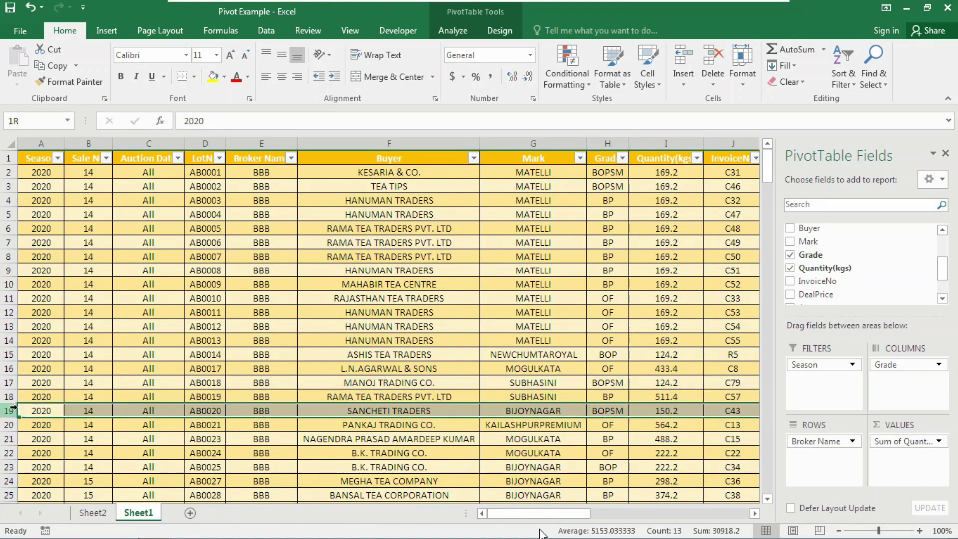
Enter a new row 251 below the table with Season 2020 and Sale No 20
key("ctrl+Down")
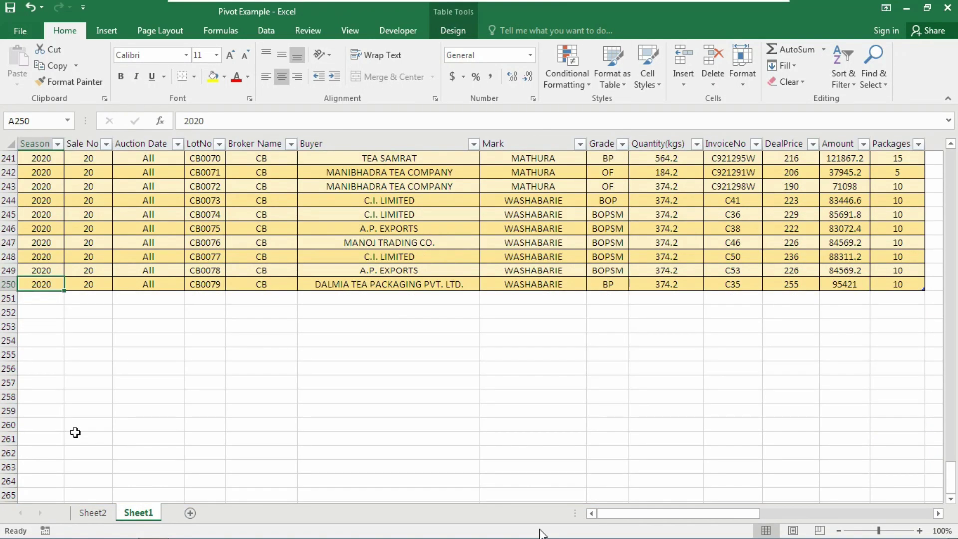
key("Down")
type("202")
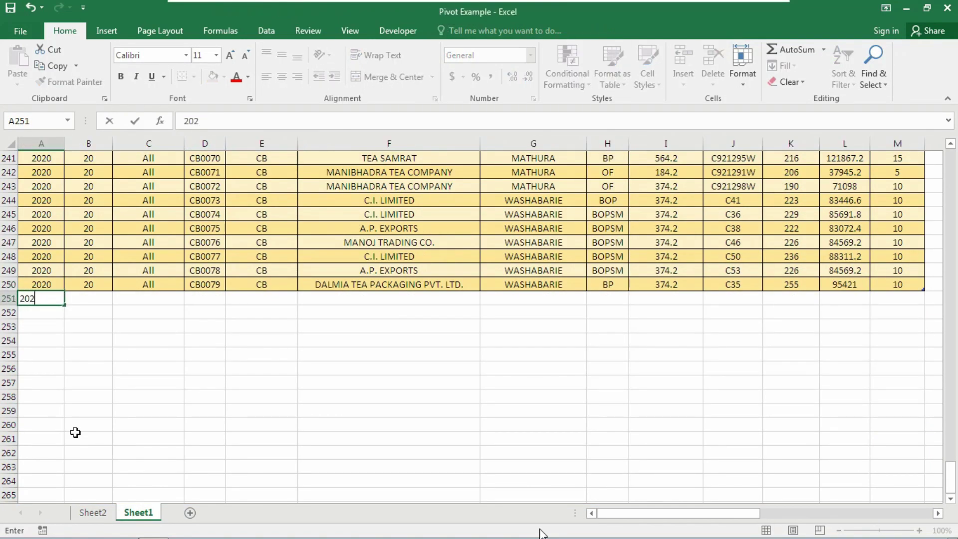
type("0")
key("Tab")
type("20")
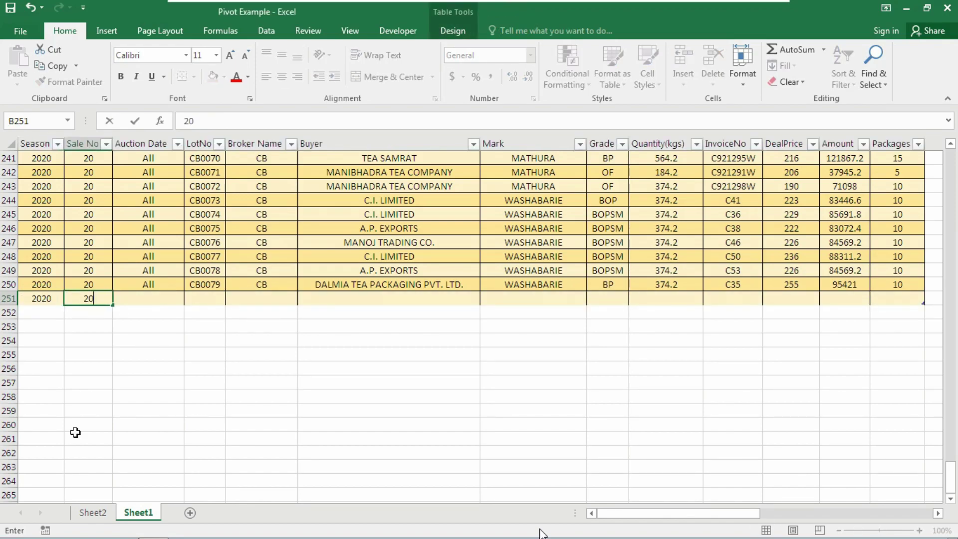
key("Tab")
key("Tab")
key("Tab")
key("Tab")
key("Tab")
key("Tab")
key("Tab")
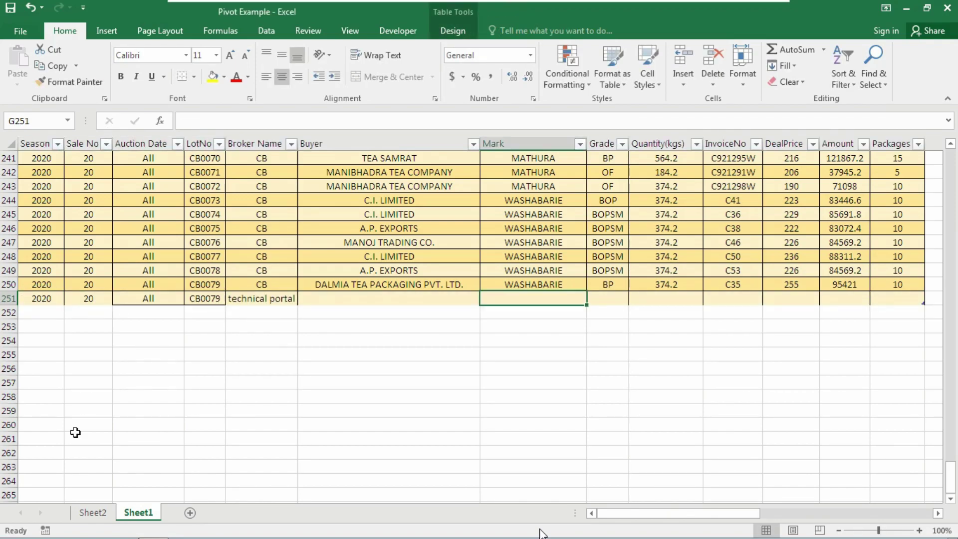
Refresh the pivot table so the new 'technical portal' broker row appears
scroll(555, 379, "up", 20)
scroll(555, 379, "up", 20)
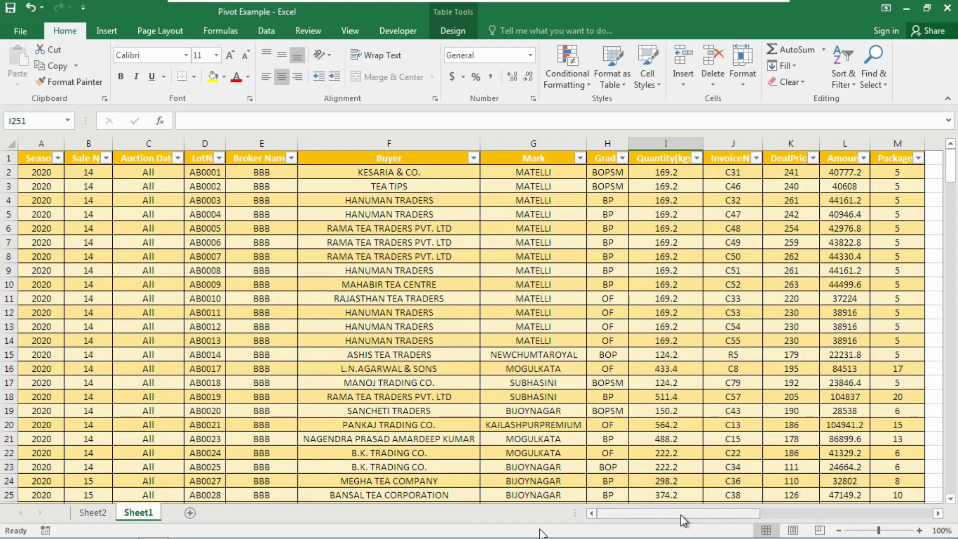
left_click_drag(682, 519, 762, 519)
right_click(624, 222)
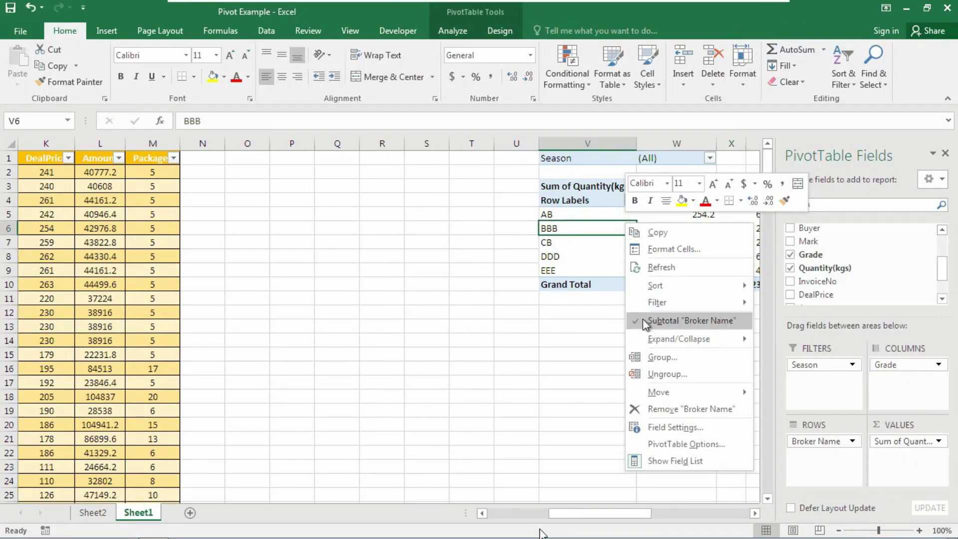
left_click(661, 268)
left_click(569, 284)
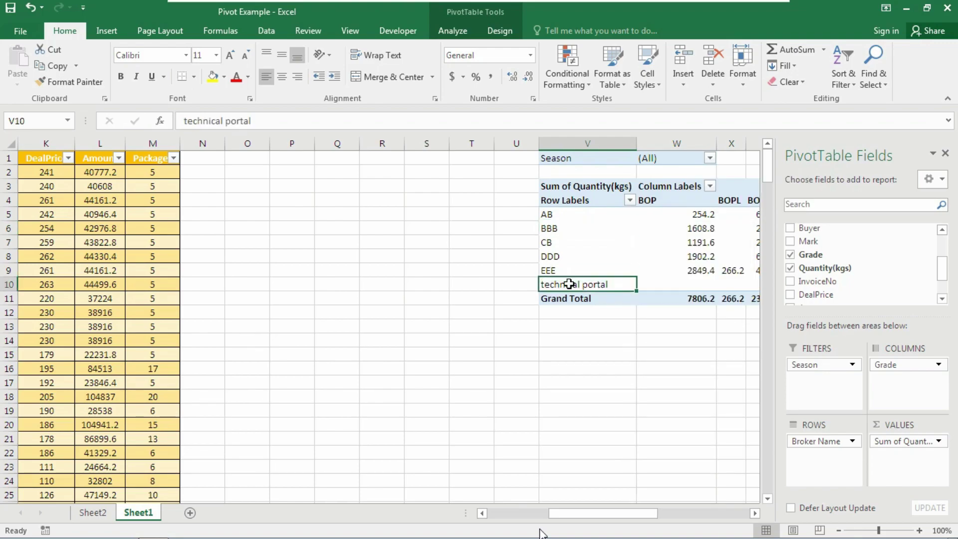
Scroll over to PivotTable3 and select a value cell such as W7
left_click_drag(630, 519, 677, 527)
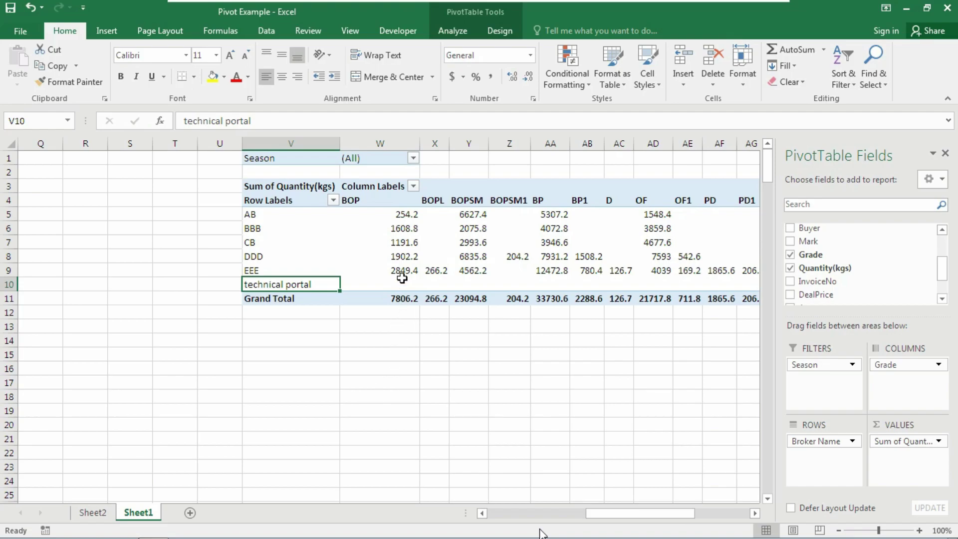
left_click(293, 236)
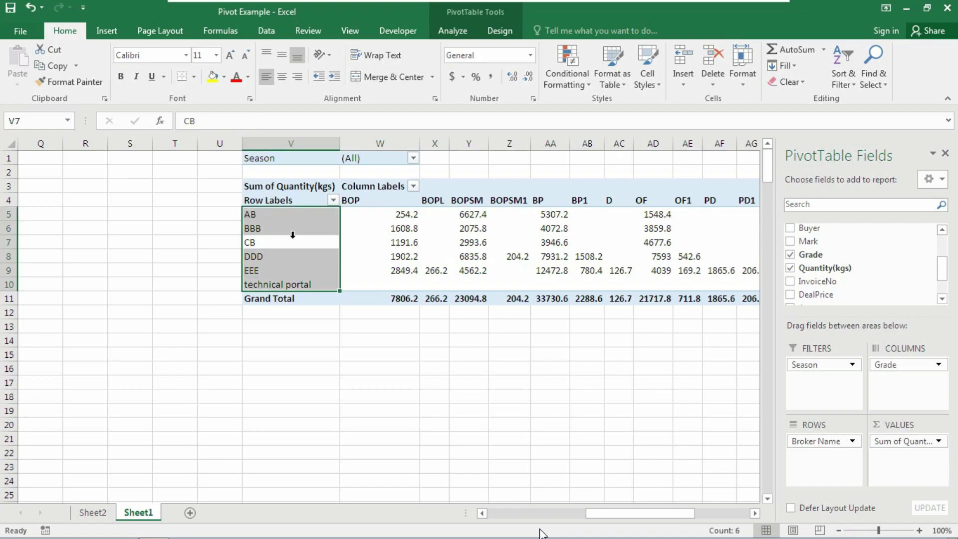
left_click(395, 240)
left_click(107, 30)
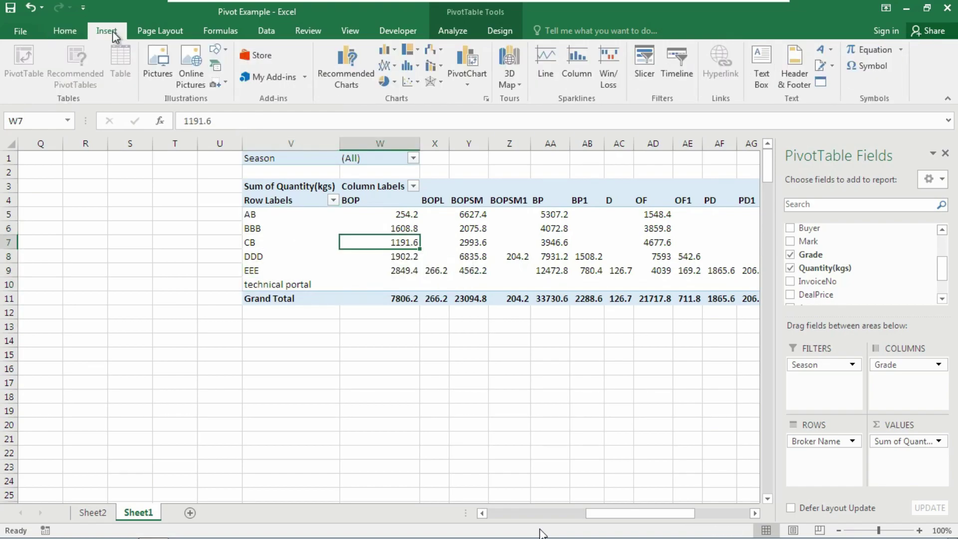
Insert Sale No, Grade and Season slicers for PivotTable3
left_click(639, 68)
left_click_drag(406, 144, 244, 143)
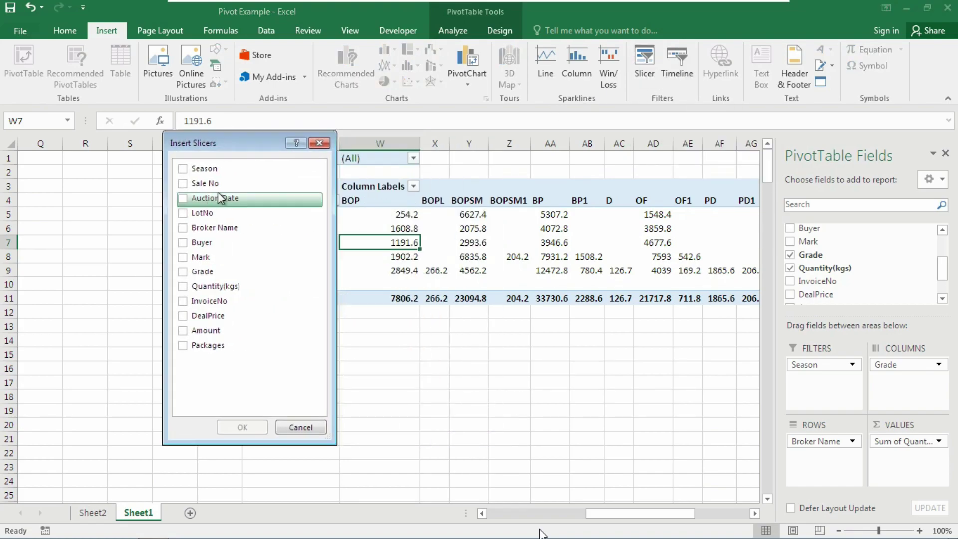
left_click(181, 183)
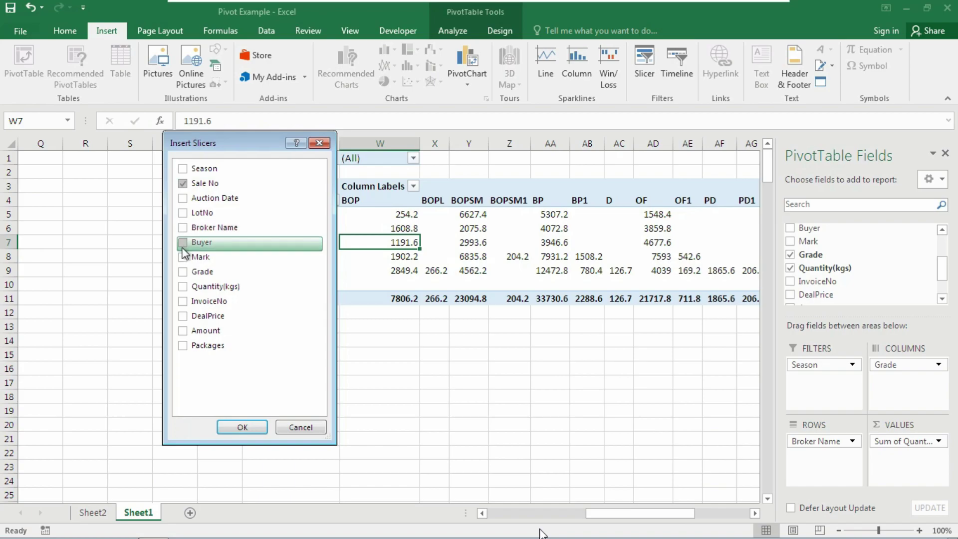
left_click(181, 271)
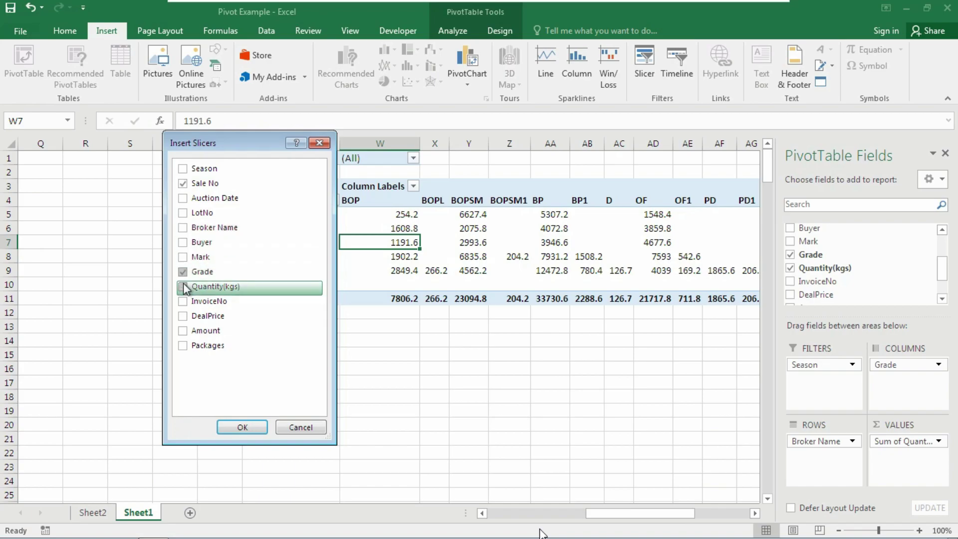
left_click(183, 169)
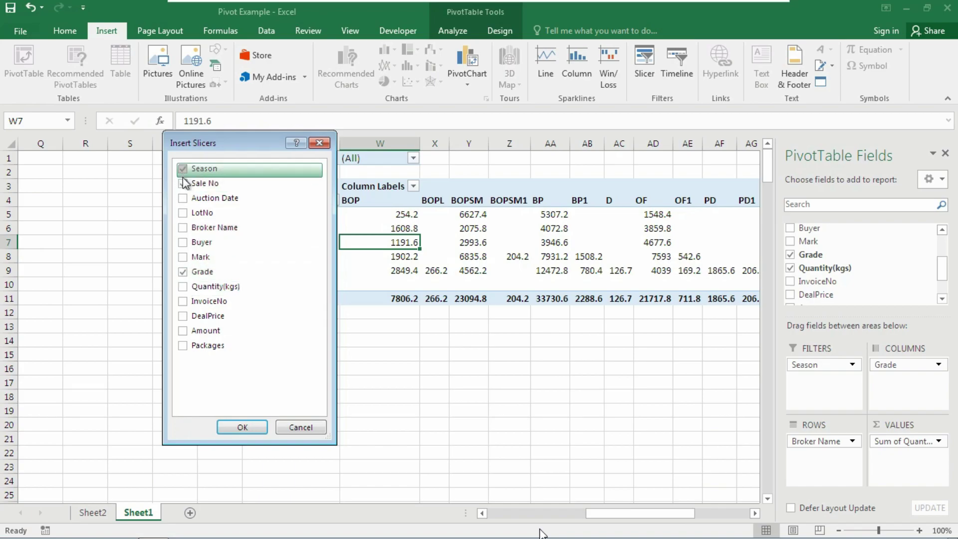
left_click(239, 427)
Lay out the Season, Sale No and Grade slicers under the pivot, then filter to sale 15 (9622.4 total)
left_click(334, 205)
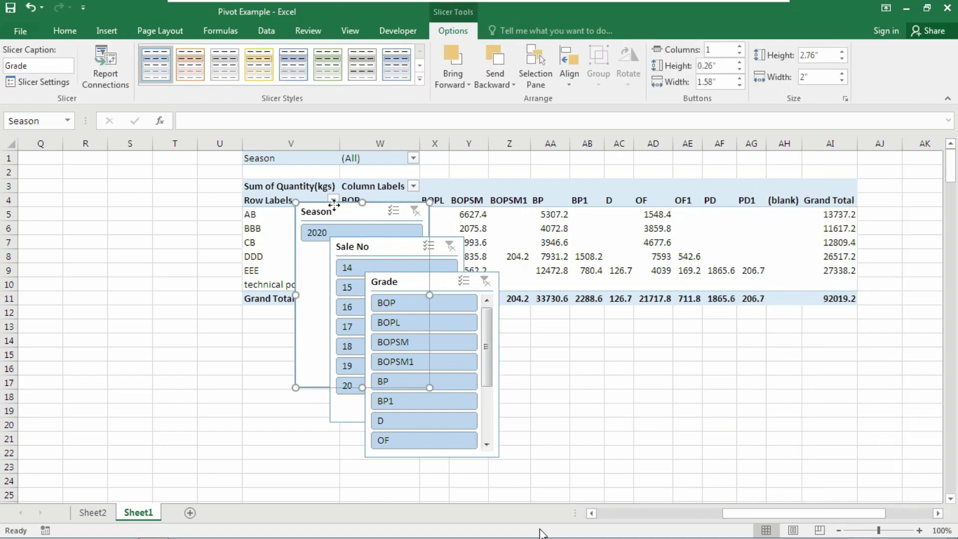
left_click_drag(333, 206, 179, 316)
left_click_drag(350, 250, 301, 329)
left_click_drag(394, 300, 481, 342)
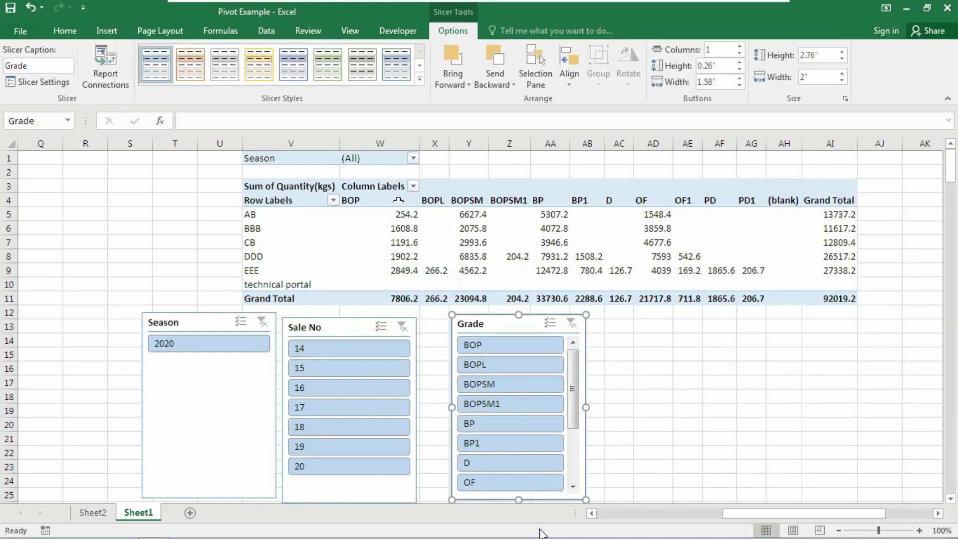
left_click(345, 370)
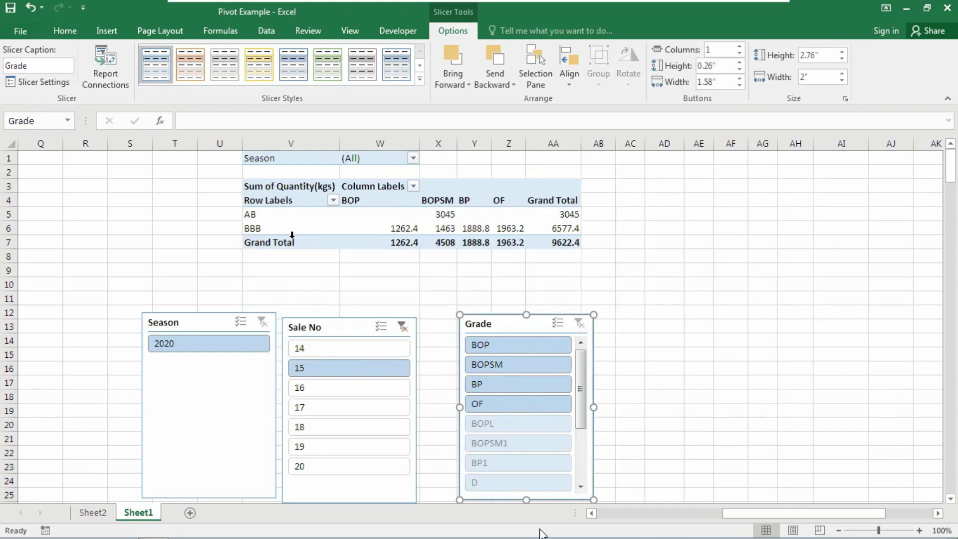